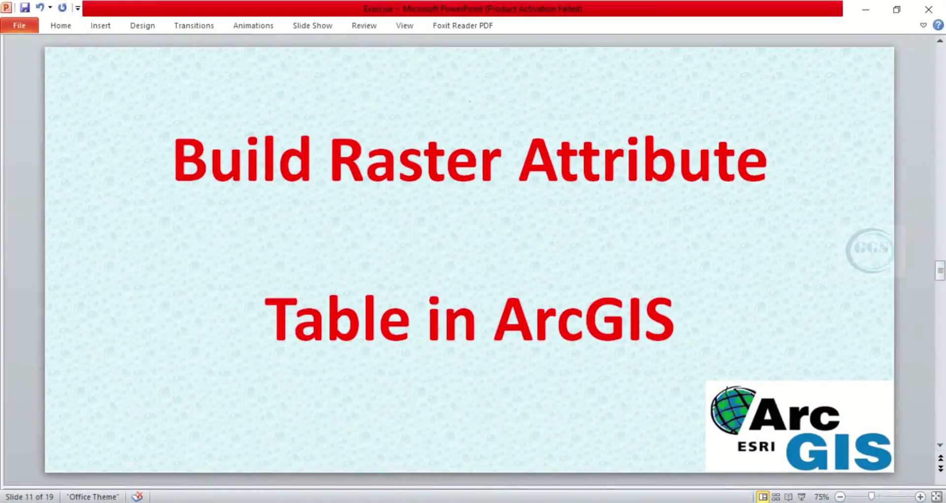
# Add the Adamawa Gombe n09_e011_1arc_v3.tif DEM to the untitled ArcMap map
pyautogui.moveTo(421, 500)
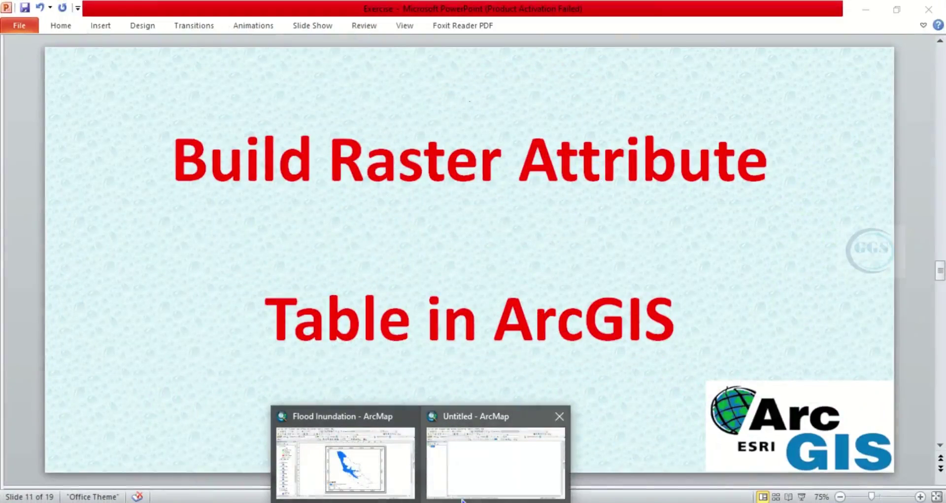
pyautogui.click(492, 435)
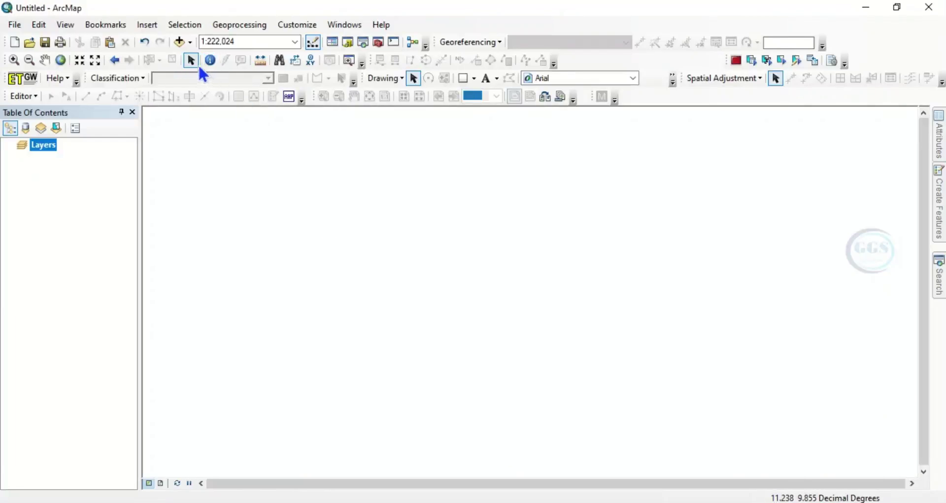
pyautogui.click(179, 42)
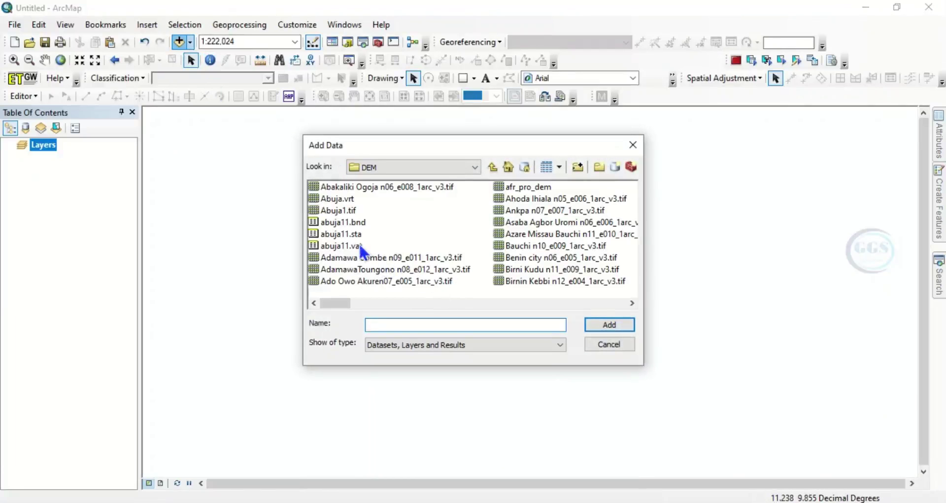
pyautogui.click(355, 256)
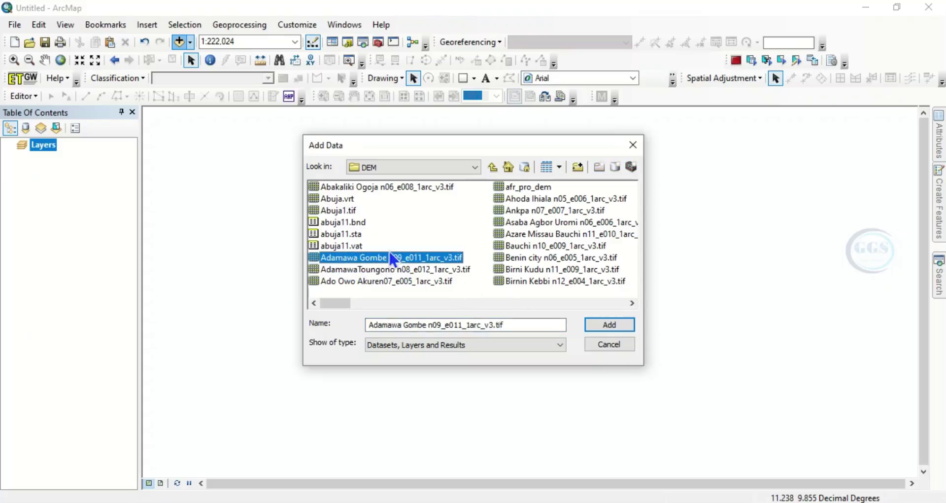
pyautogui.click(608, 328)
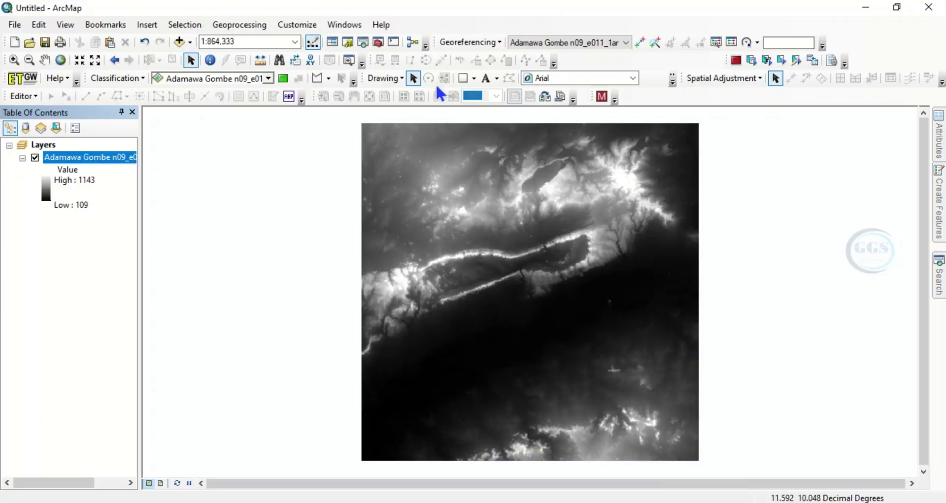
# Draw a rectangle over the ridge area and export the DEM under it as AOI.tif, adding it to the map
pyautogui.click(460, 78)
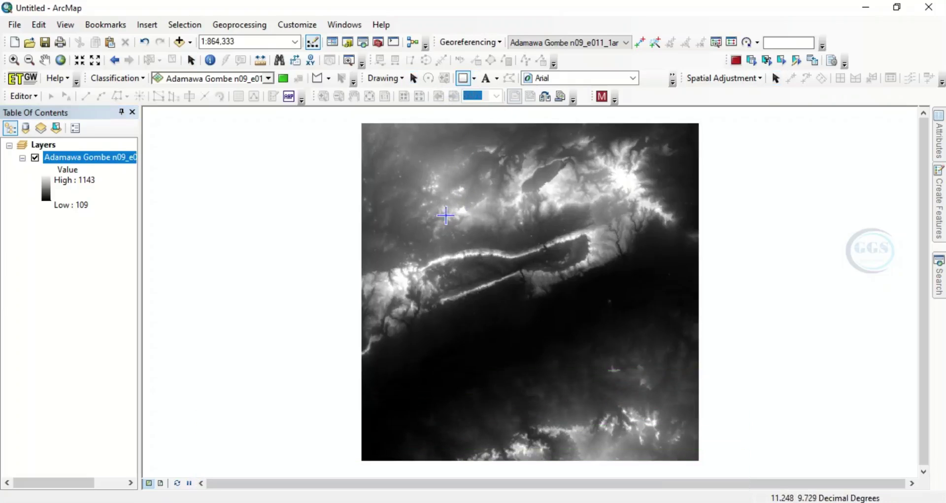
pyautogui.moveTo(444, 197); pyautogui.dragTo(523, 276)
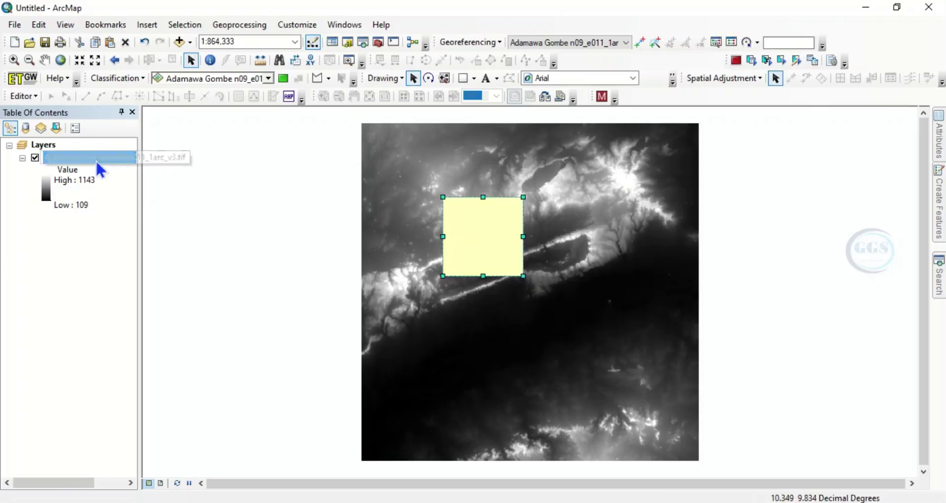
pyautogui.rightClick(89, 160)
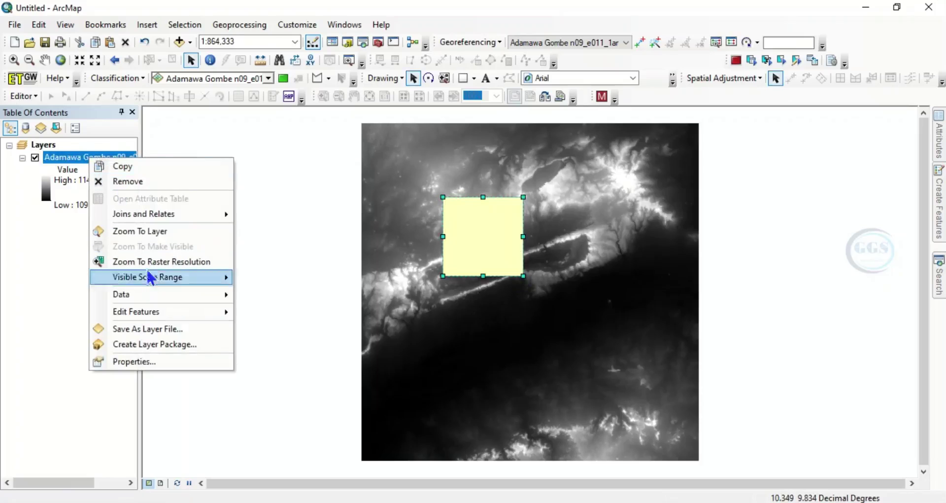
pyautogui.moveTo(147, 298)
pyautogui.click(287, 311)
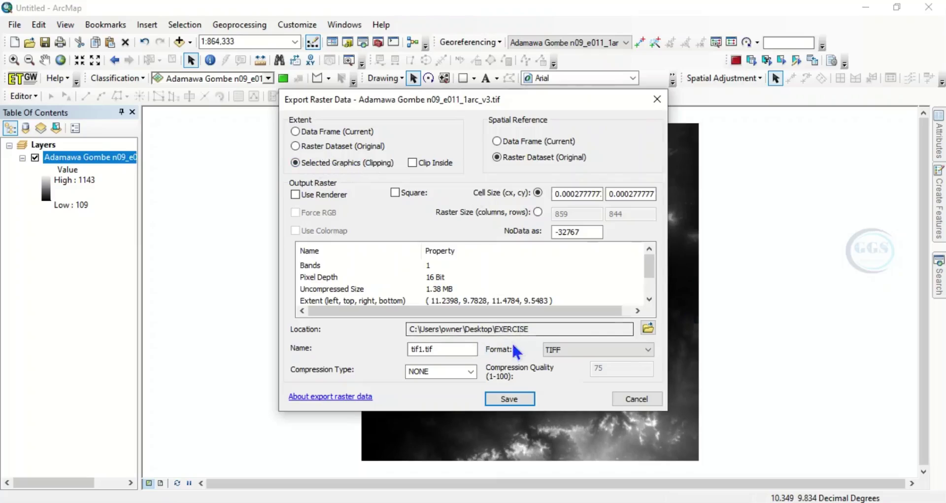
pyautogui.click(423, 349)
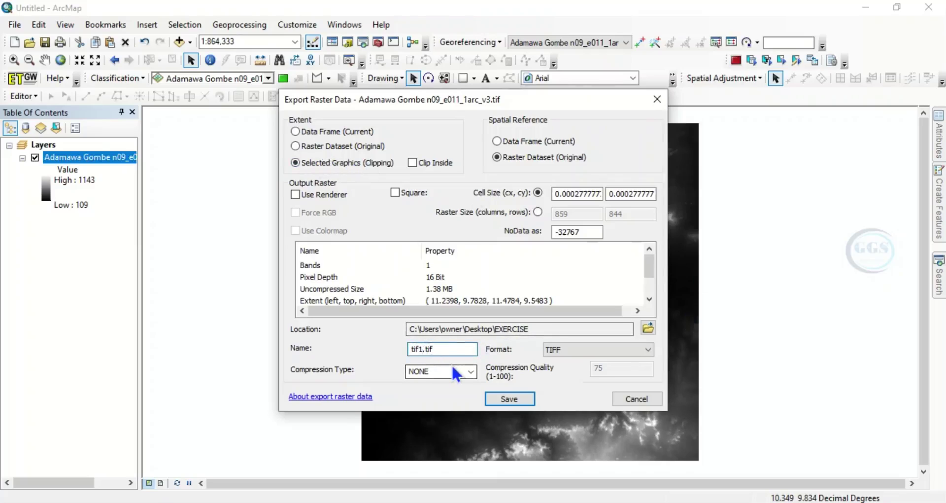
pyautogui.press('BackSpace')
pyautogui.press('BackSpace')
pyautogui.press('BackSpace')
pyautogui.press('BackSpace')
pyautogui.write('AOI')
pyautogui.click(516, 398)
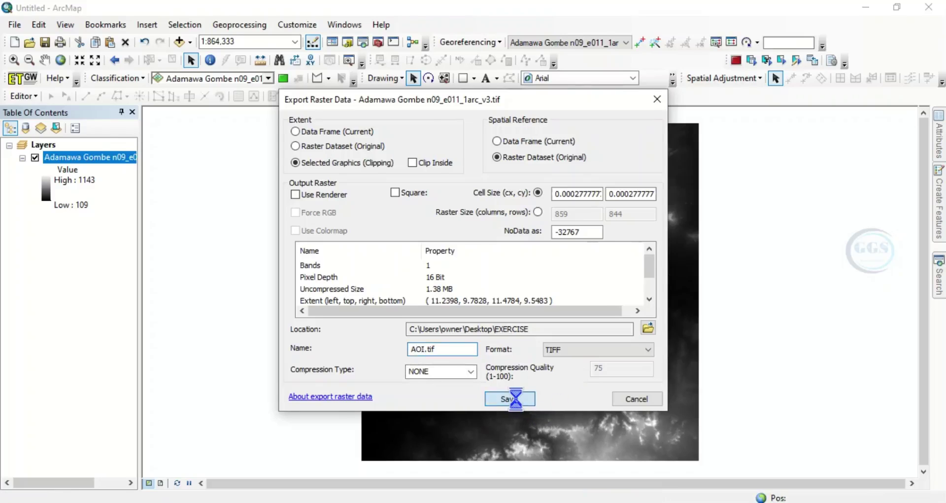
pyautogui.click(519, 308)
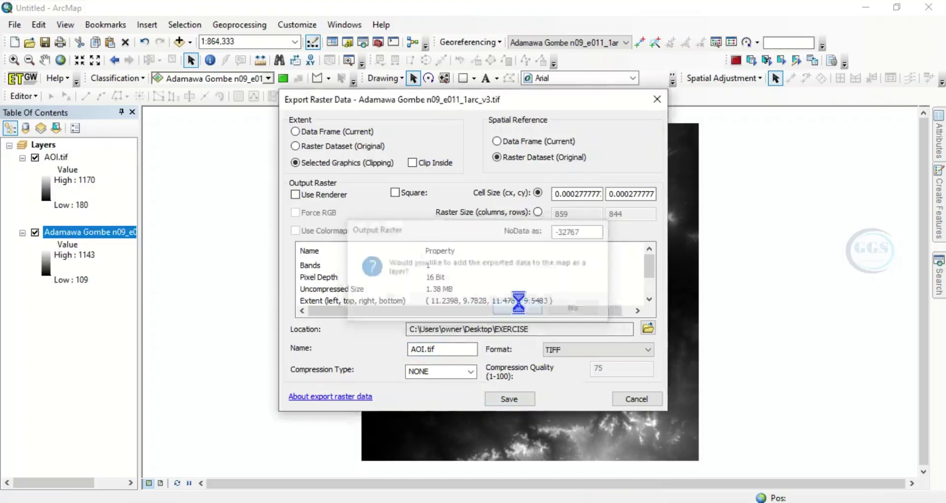
# Remove the original DEM layer and delete the clipping rectangle graphic
pyautogui.rightClick(71, 231)
pyautogui.click(102, 252)
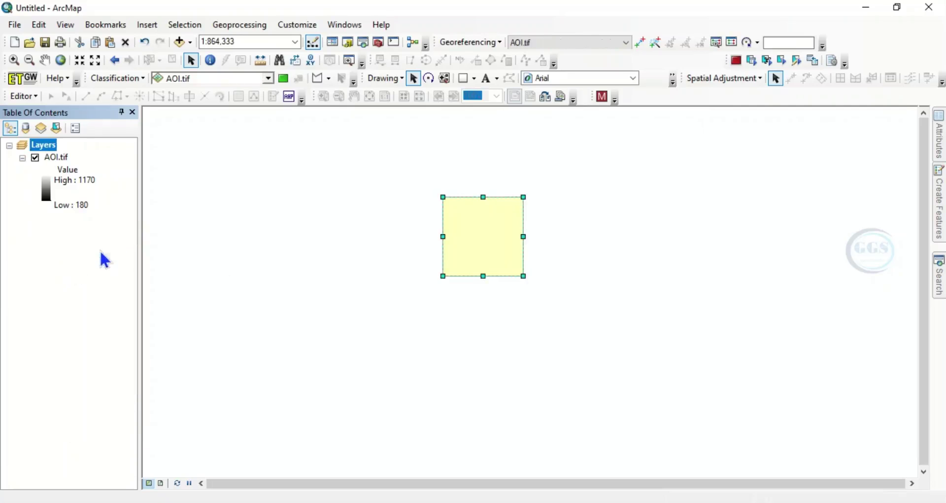
pyautogui.rightClick(478, 233)
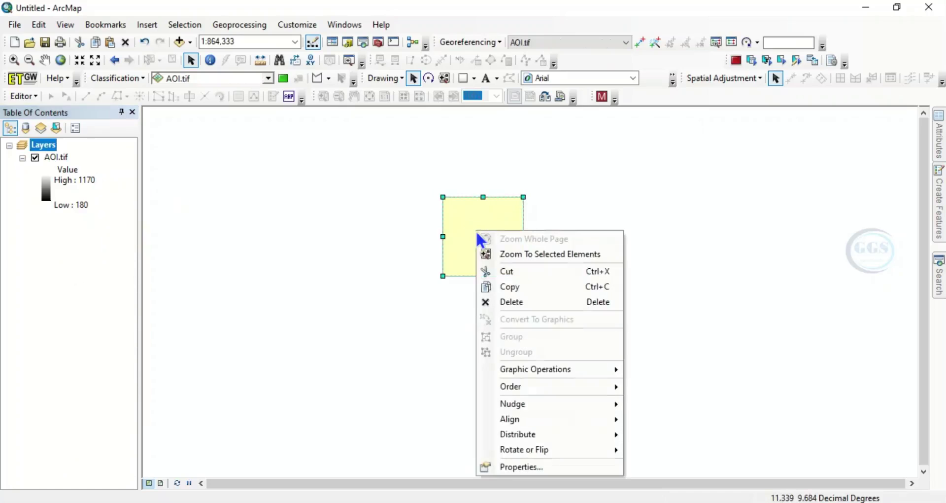
pyautogui.click(523, 301)
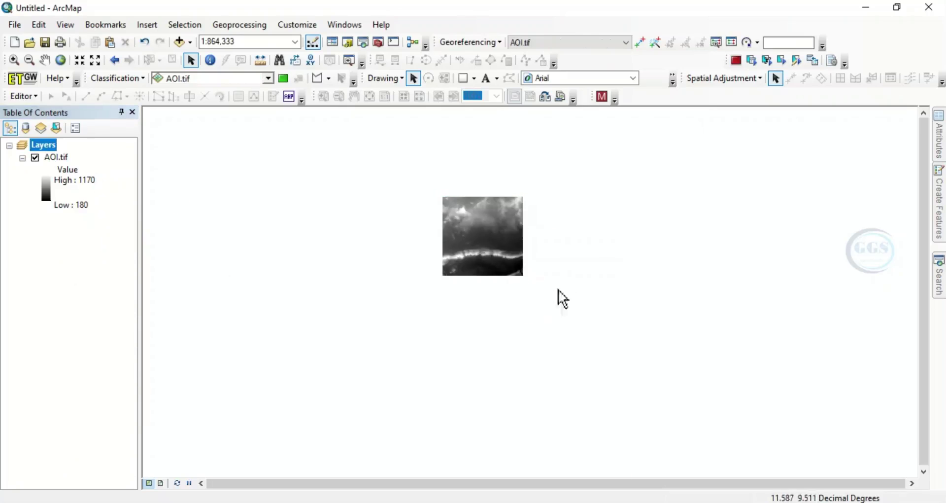
# Zoom the map to the AOI.tif layer's extent
pyautogui.rightClick(56, 158)
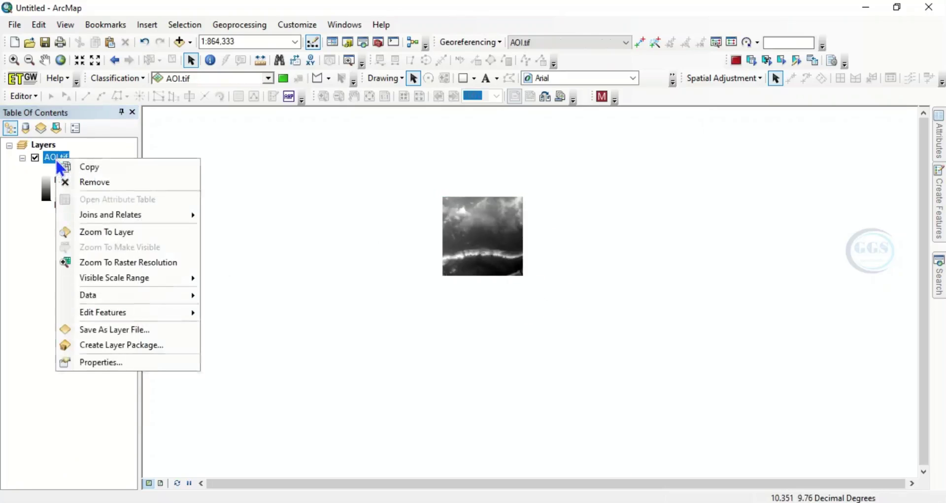
pyautogui.click(98, 230)
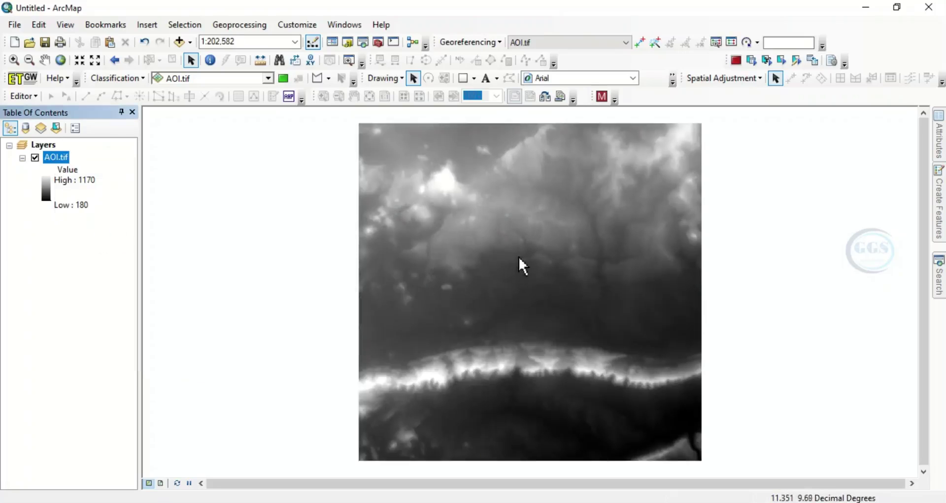
pyautogui.rightClick(57, 157)
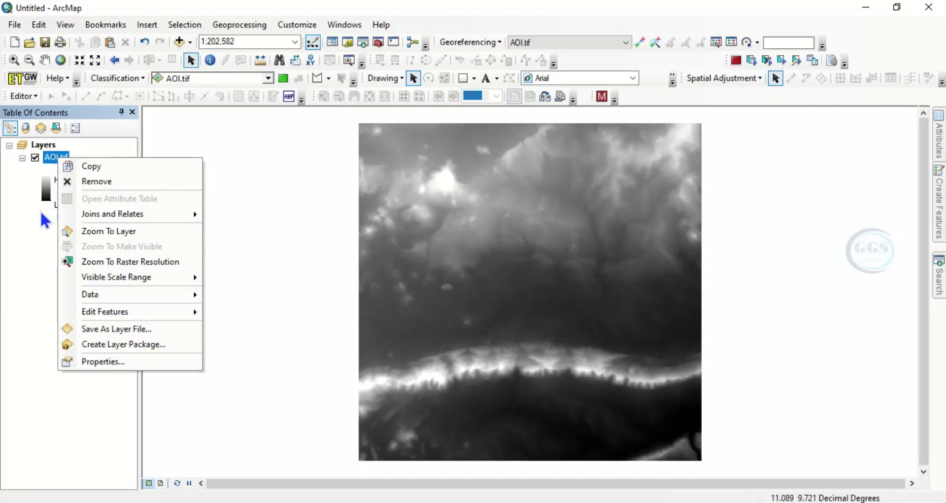
# Launch Build Raster Attribute Table from ArcToolbox's Data Management Tools > Raster > Raster Properties
pyautogui.click(33, 240)
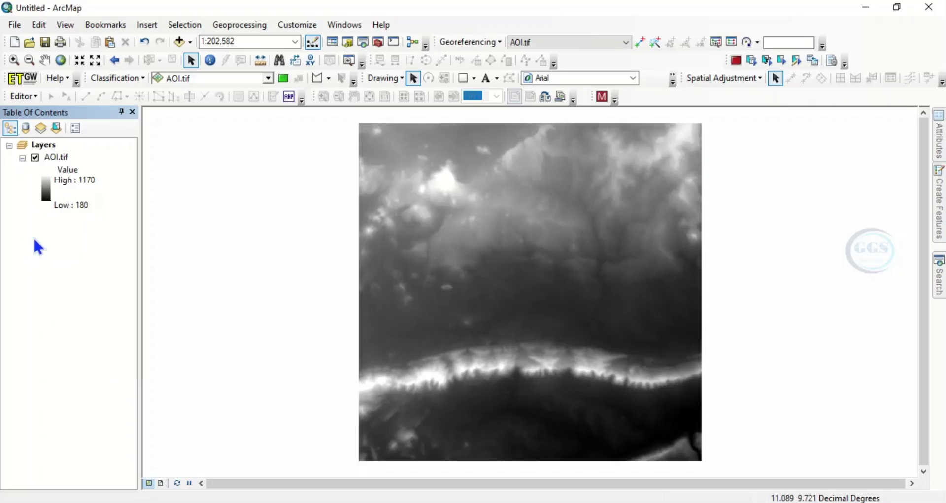
pyautogui.click(380, 43)
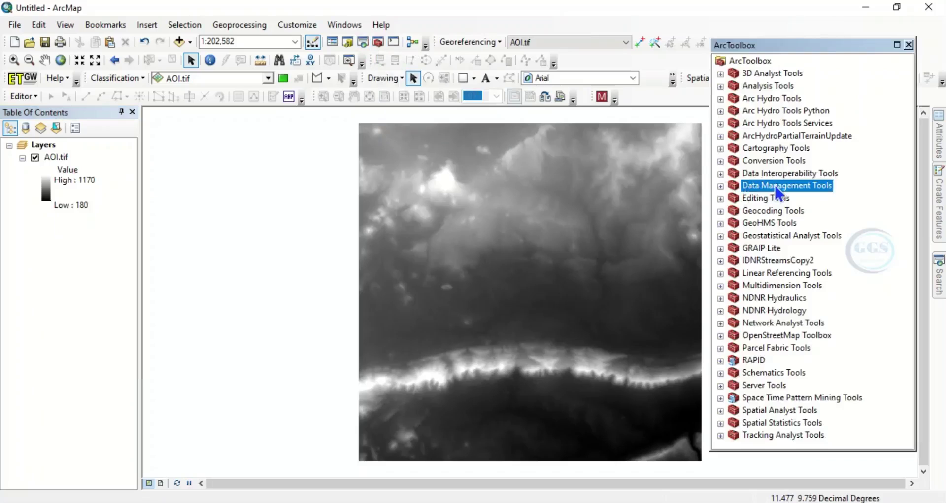
pyautogui.click(721, 186)
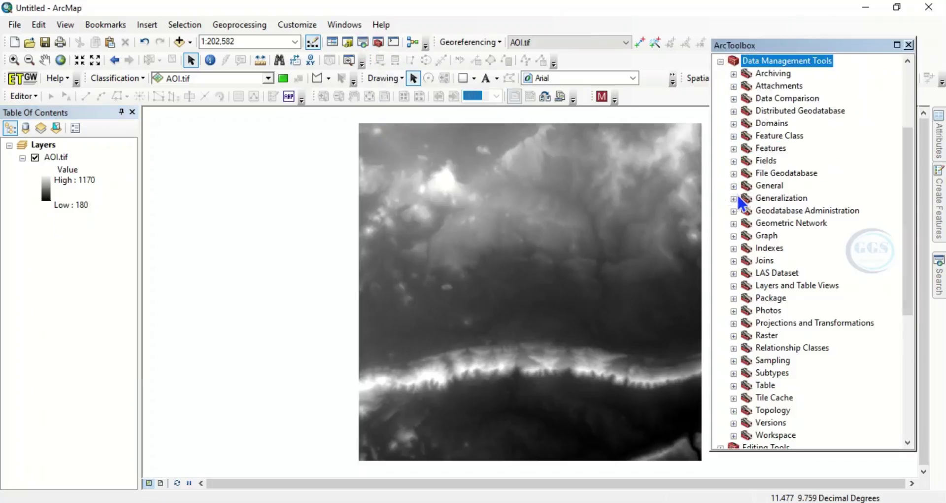
pyautogui.click(733, 336)
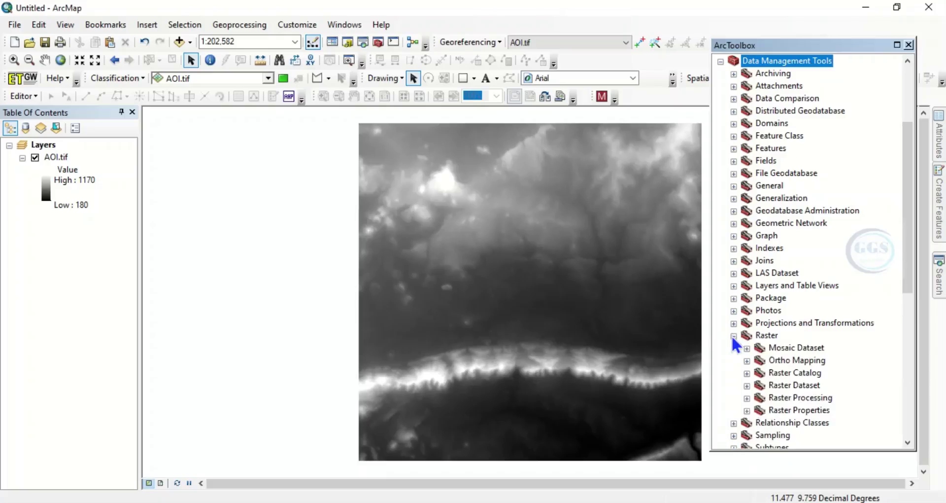
pyautogui.click(747, 411)
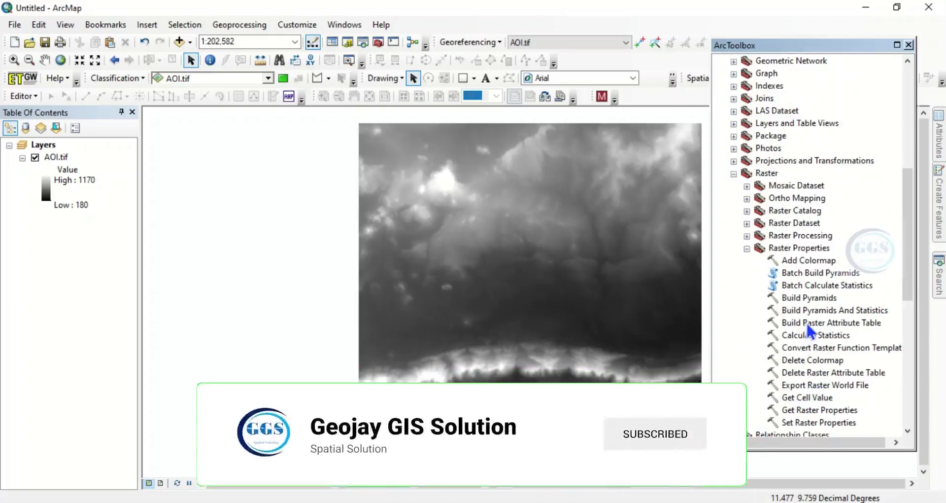
pyautogui.doubleClick(850, 321)
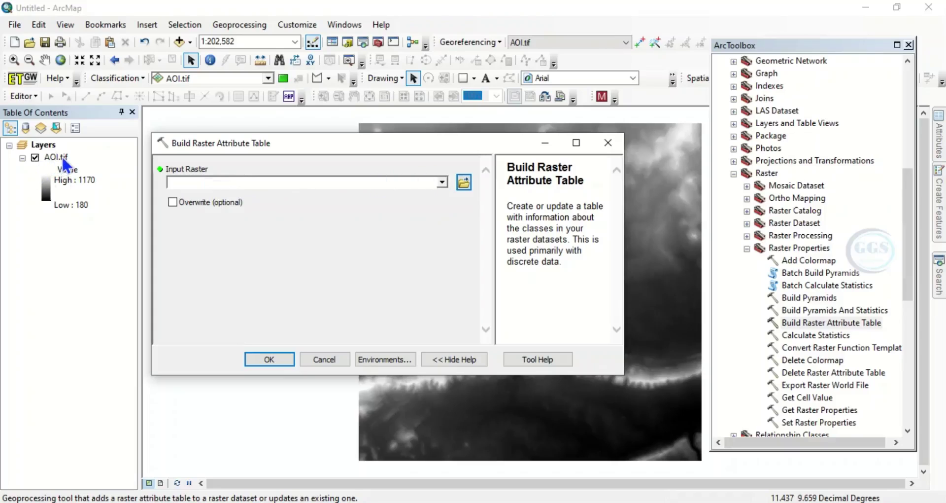
# Run Build Raster Attribute Table with AOI.tif as the input raster
pyautogui.click(441, 182)
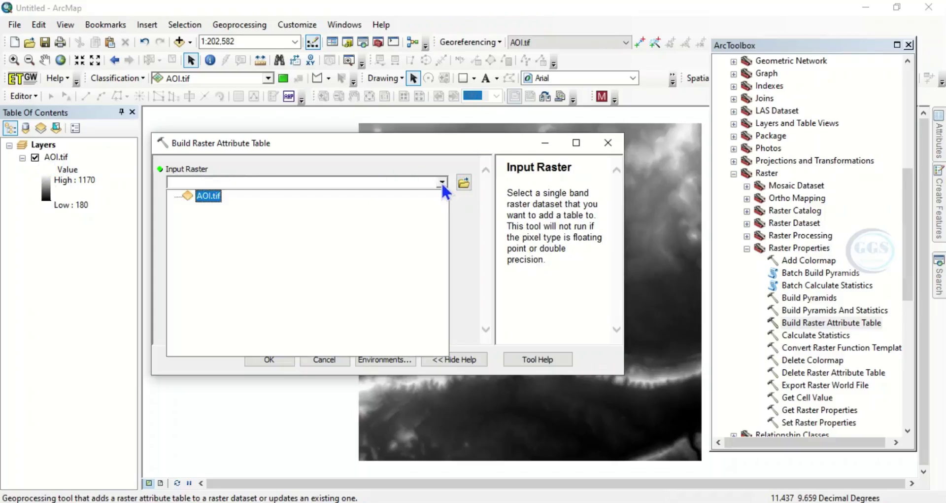
pyautogui.click(212, 197)
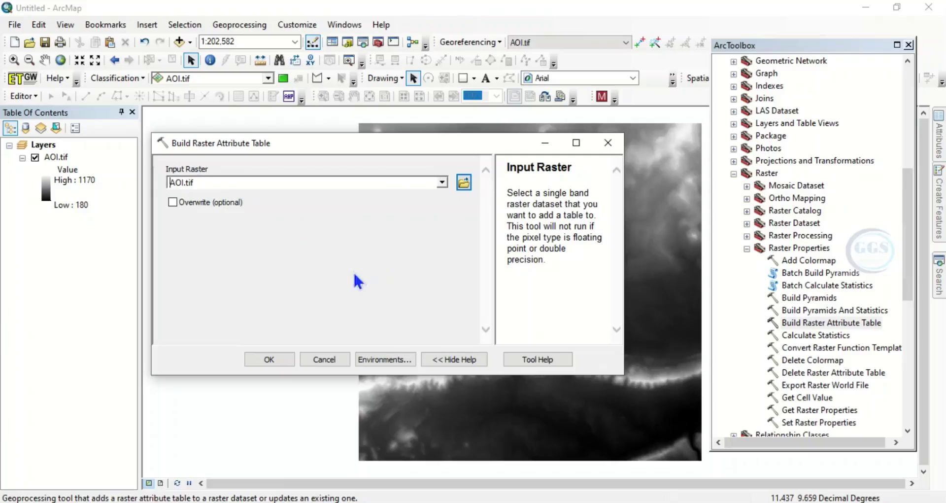
pyautogui.click(268, 360)
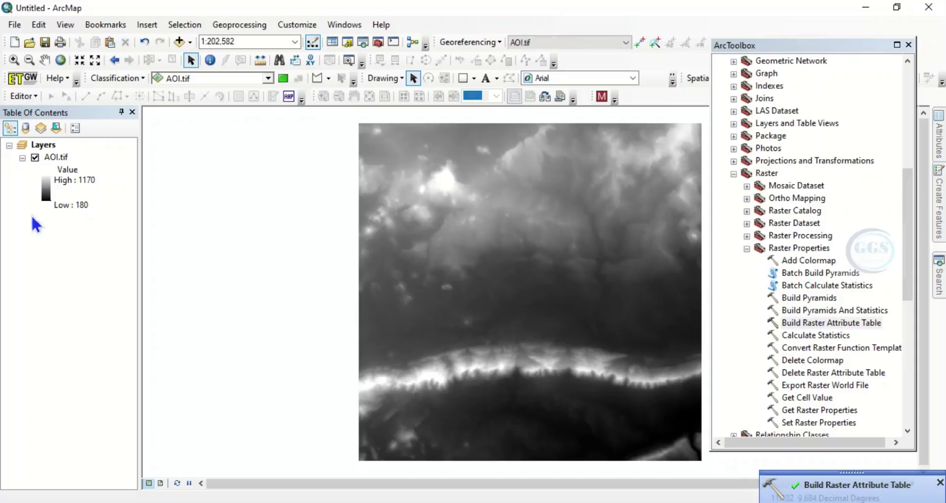
# Open AOI.tif's attribute table showing OID, Value and Count columns
pyautogui.rightClick(60, 160)
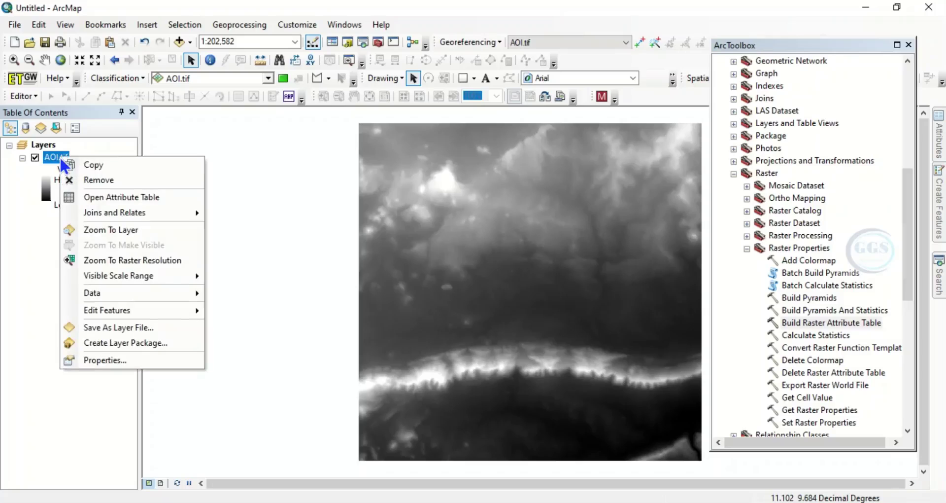
pyautogui.click(121, 198)
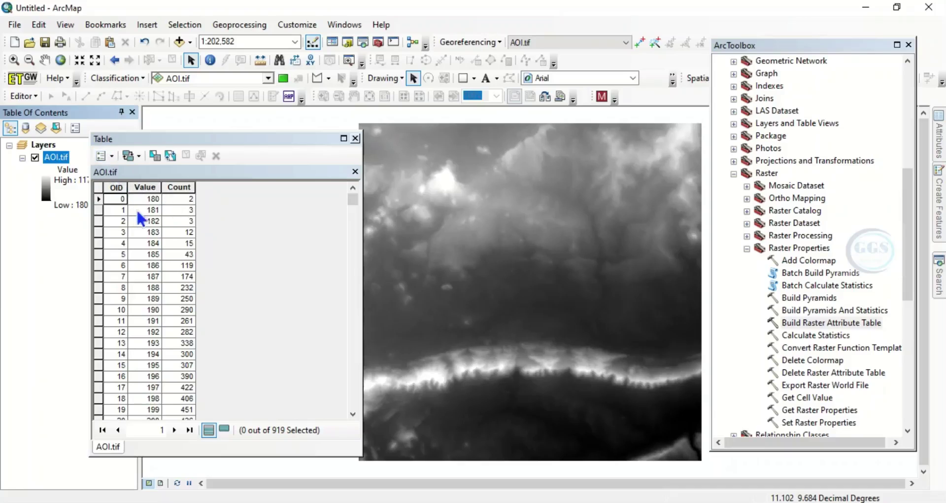
# Use Table Options > Add Field to create a field named 'Area' of type Double
pyautogui.click(111, 154)
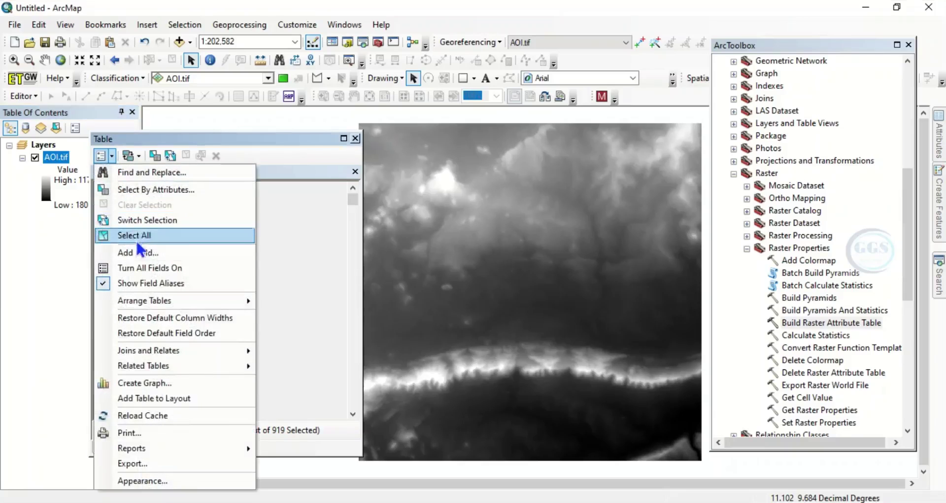
pyautogui.click(134, 251)
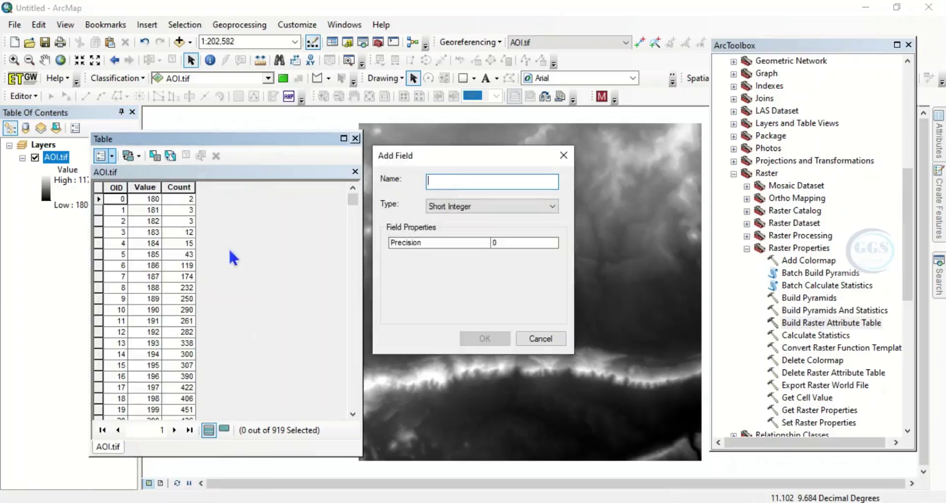
pyautogui.write('Area')
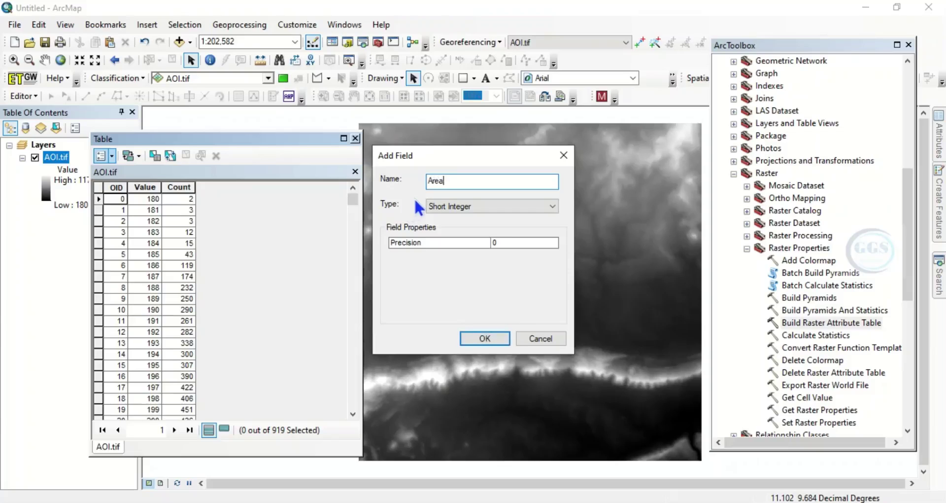
pyautogui.press('Tab')
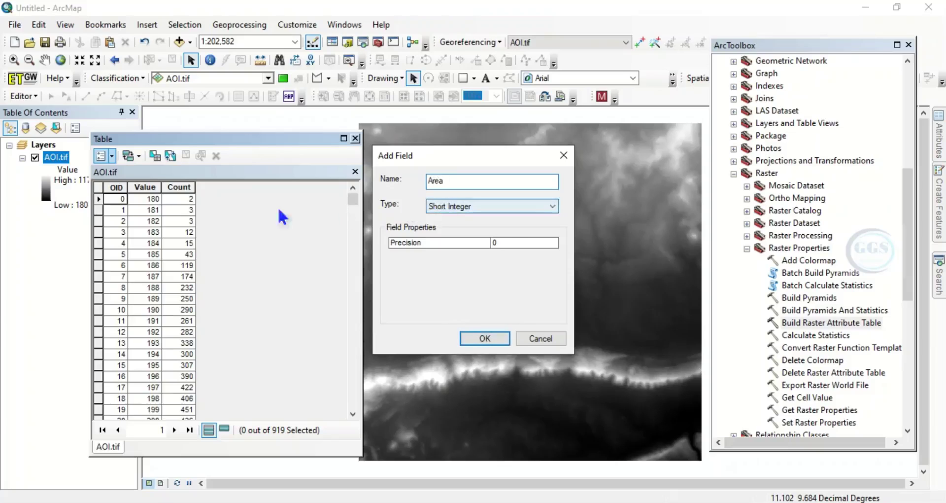
pyautogui.click(465, 206)
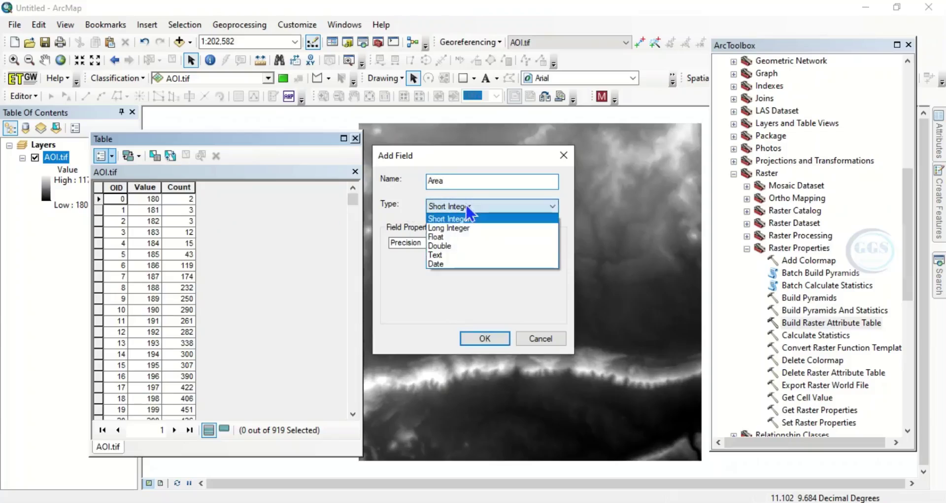
pyautogui.click(446, 245)
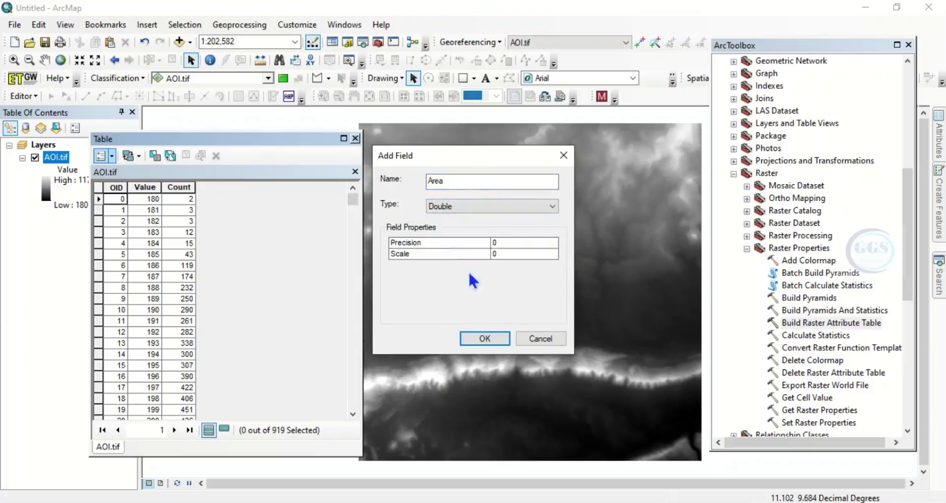
pyautogui.click(495, 343)
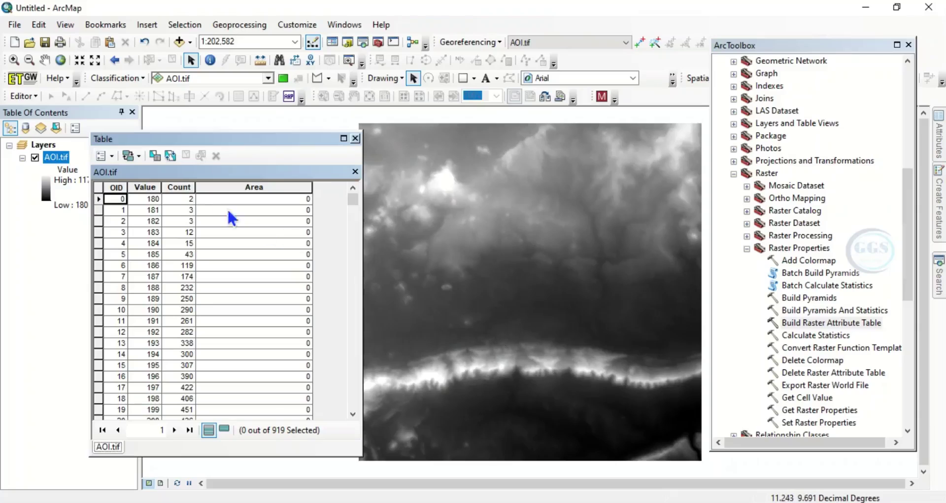